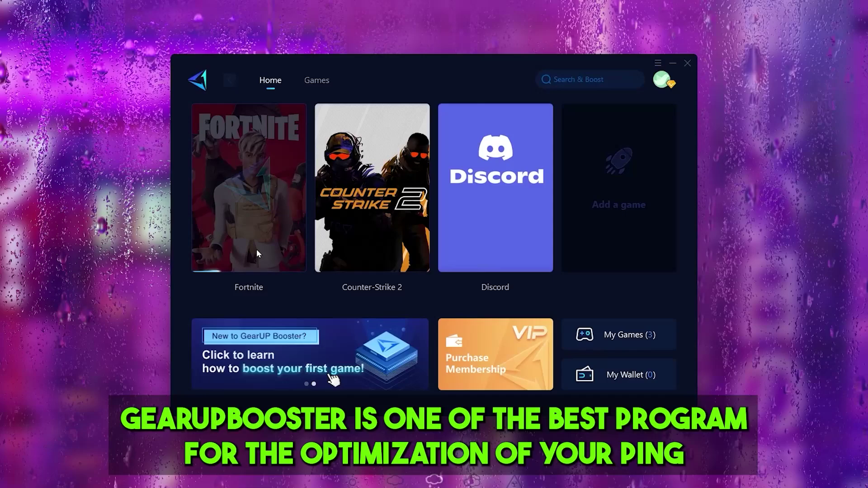
- Open Counter-Strike 2's boost page and scroll the node list to the Middle East Dubai nodes and pings
{"action": "left_click", "coordinate": [256, 253]}
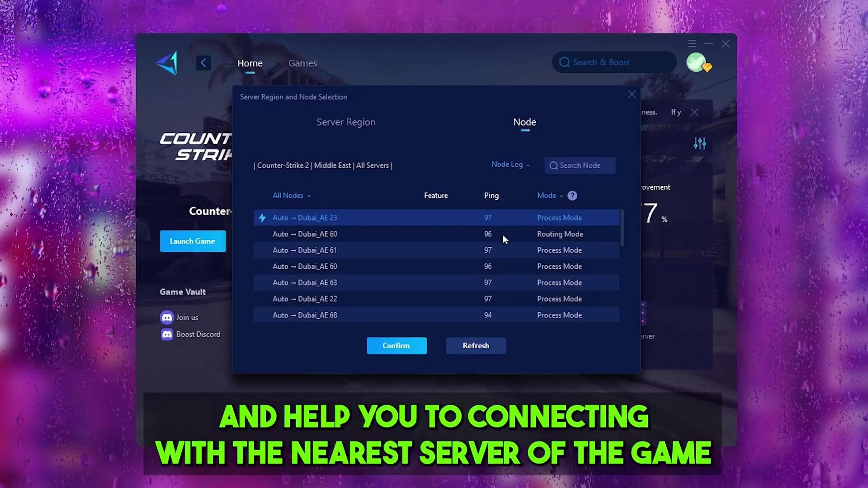
{"action": "scroll", "coordinate": [354, 259], "scroll_direction": "down", "scroll_amount": 2}
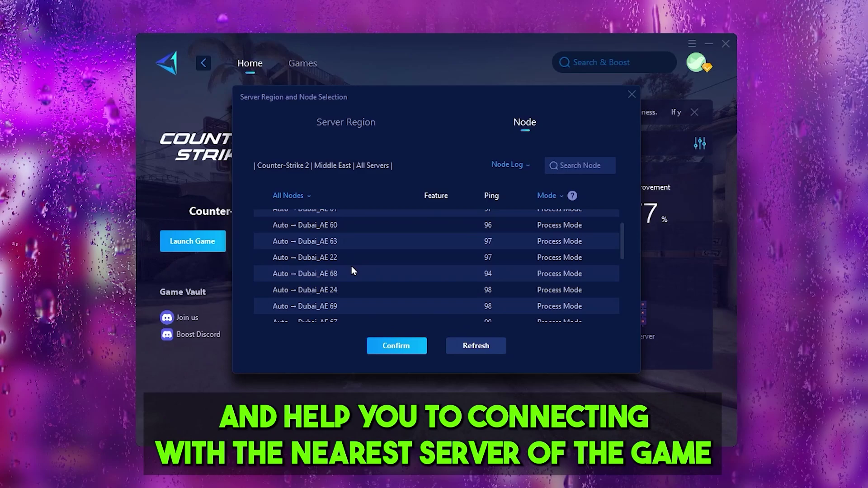
{"action": "scroll", "coordinate": [352, 266], "scroll_direction": "down", "scroll_amount": 5}
{"action": "scroll", "coordinate": [357, 269], "scroll_direction": "down", "scroll_amount": 1}
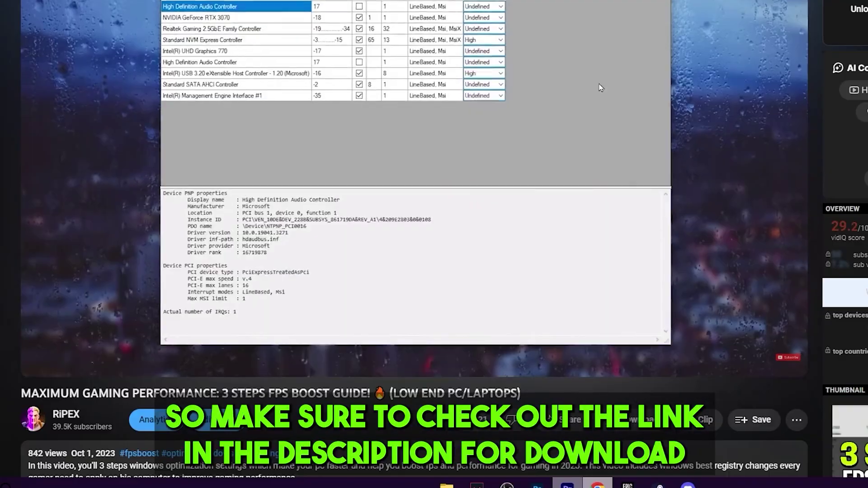
{"action": "scroll", "coordinate": [215, 161], "scroll_direction": "down", "scroll_amount": 6}
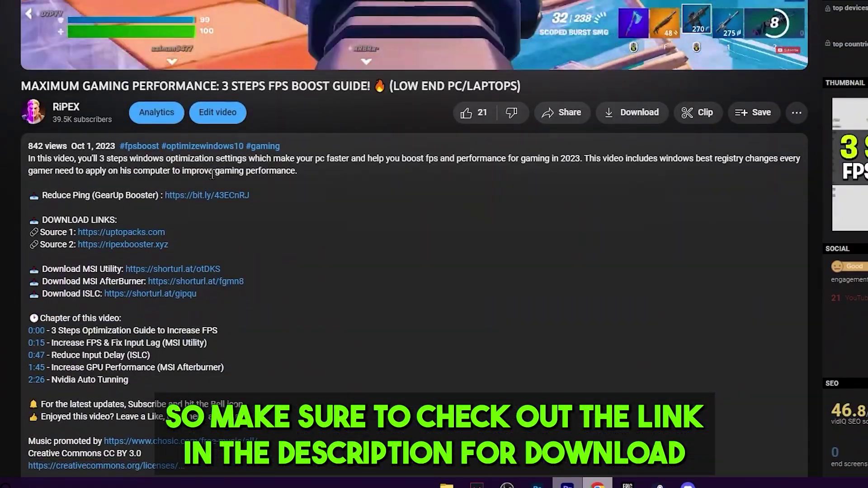
- Follow the bit.ly GearUp Booster link in the YouTube video description
{"action": "left_click", "coordinate": [209, 194]}
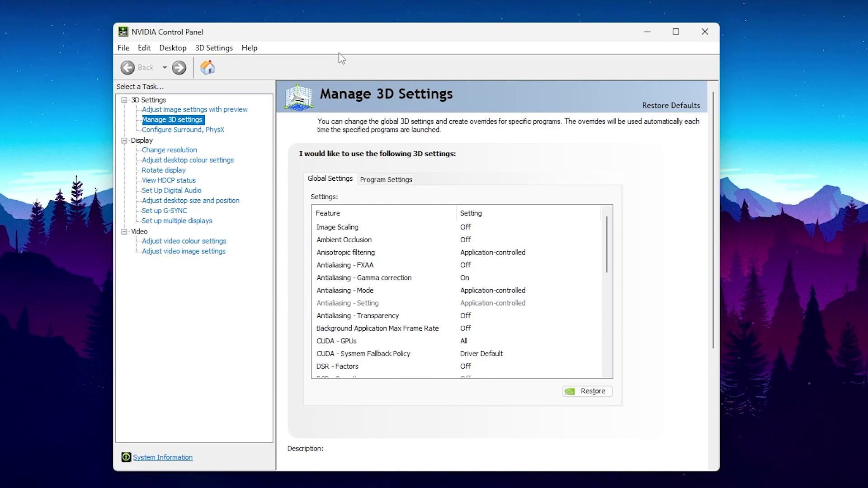
- Launch GeForce Experience from Start search and download Game Ready Driver 551.52 from the Drivers page
{"action": "key", "text": "super"}
{"action": "type", "text": "ghe"}
{"action": "key", "text": "BackSpace"}
{"action": "key", "text": "BackSpace"}
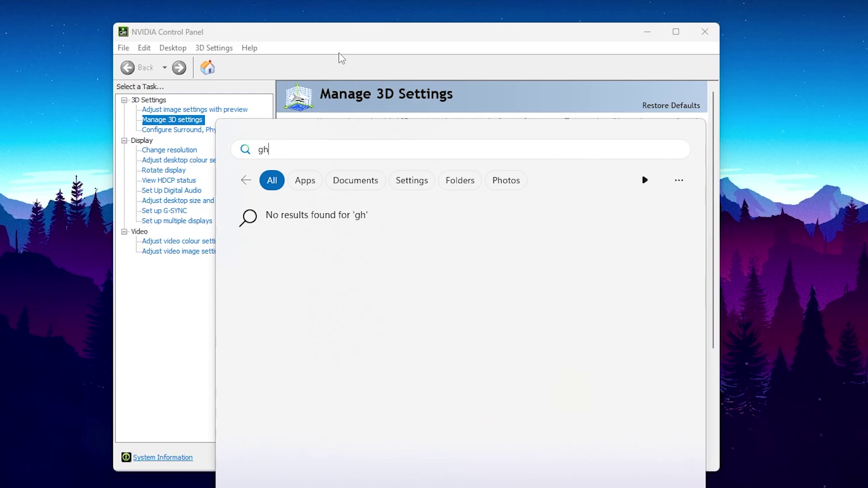
{"action": "type", "text": "eforce"}
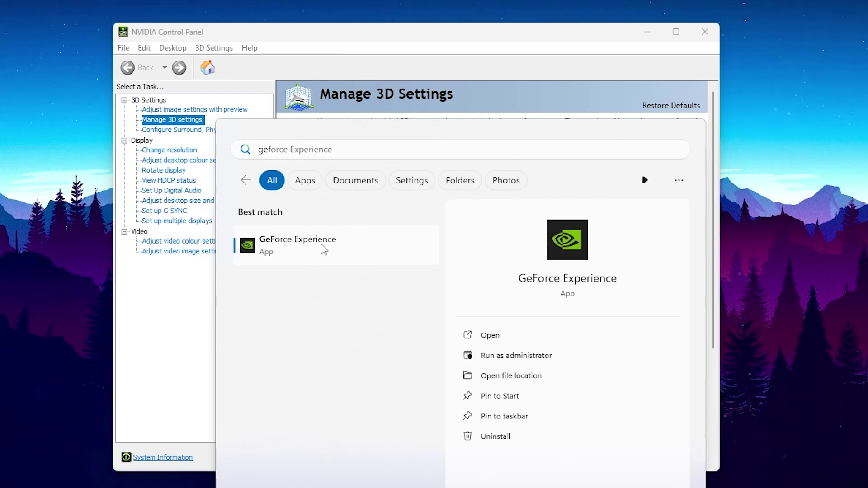
{"action": "left_click", "coordinate": [320, 248]}
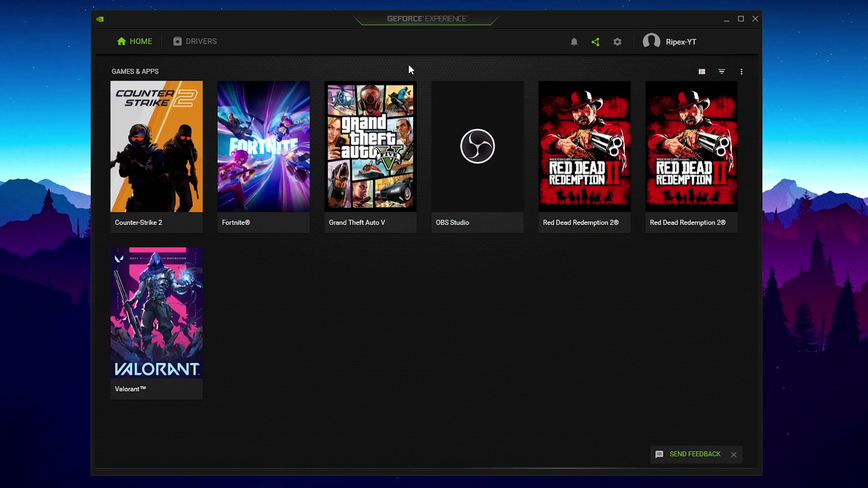
{"action": "left_click", "coordinate": [204, 44]}
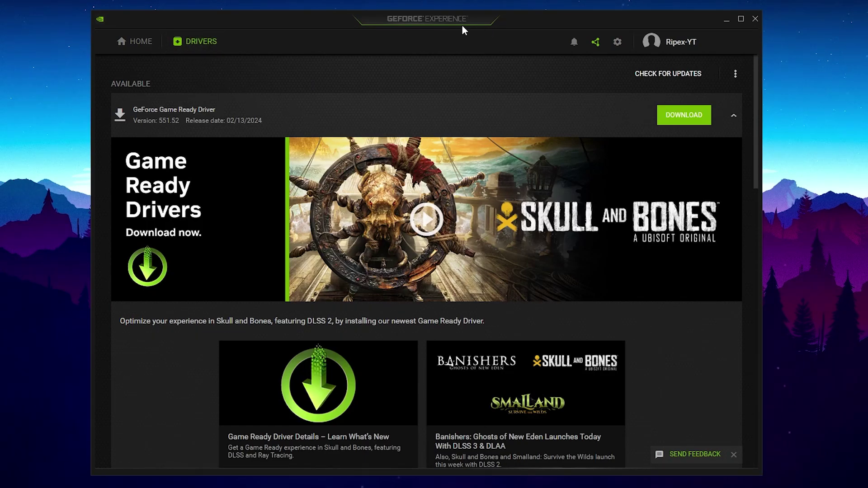
{"action": "left_click", "coordinate": [684, 121]}
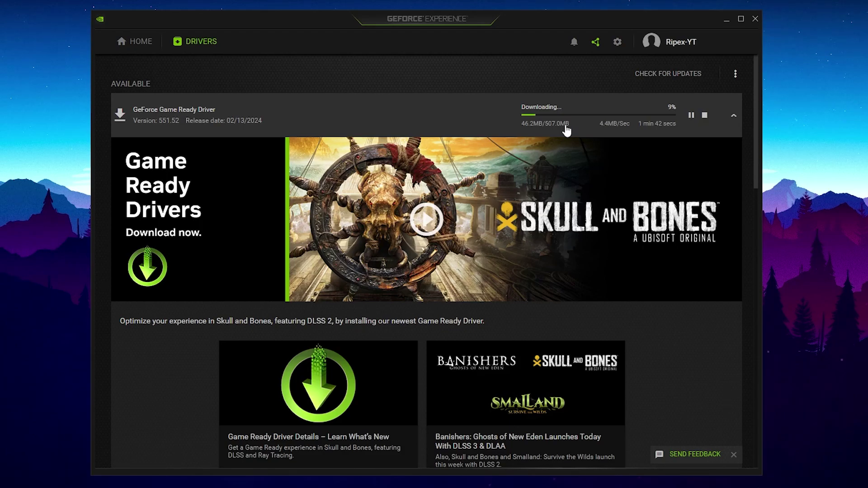
- Scroll GeForce Experience's General settings past In-Game Overlay to confirm Image Scaling is off
{"action": "left_click", "coordinate": [618, 43]}
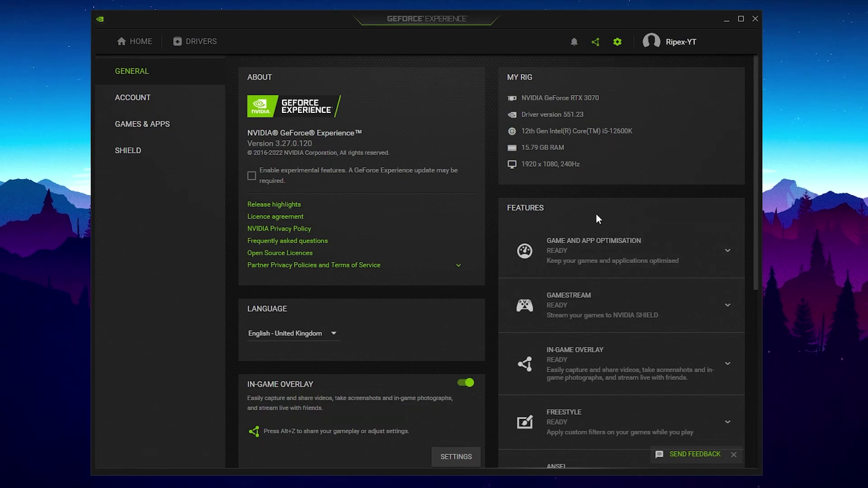
{"action": "scroll", "coordinate": [582, 212], "scroll_direction": "down", "scroll_amount": 5}
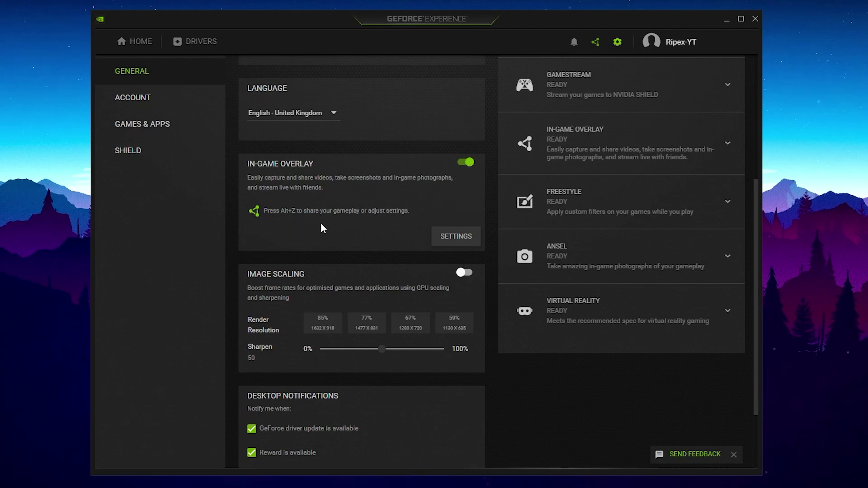
{"action": "scroll", "coordinate": [317, 229], "scroll_direction": "down", "scroll_amount": 1}
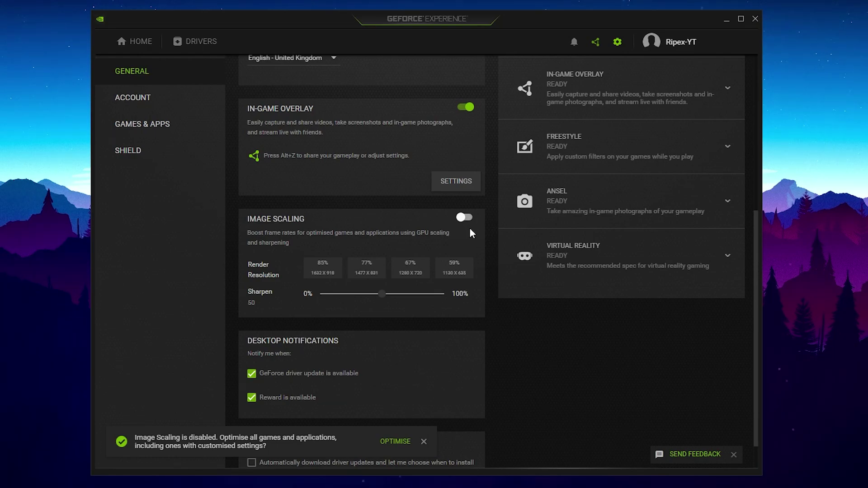
{"action": "scroll", "coordinate": [338, 248], "scroll_direction": "down", "scroll_amount": 1}
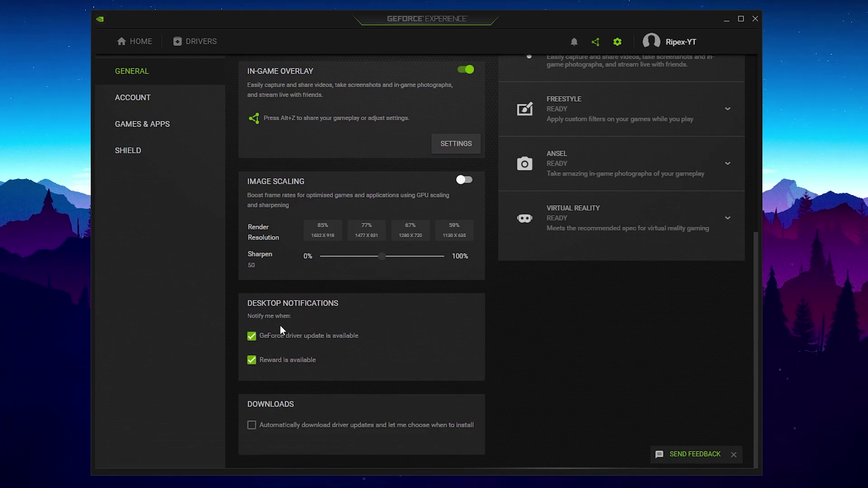
{"action": "scroll", "coordinate": [433, 343], "scroll_direction": "up", "scroll_amount": 8}
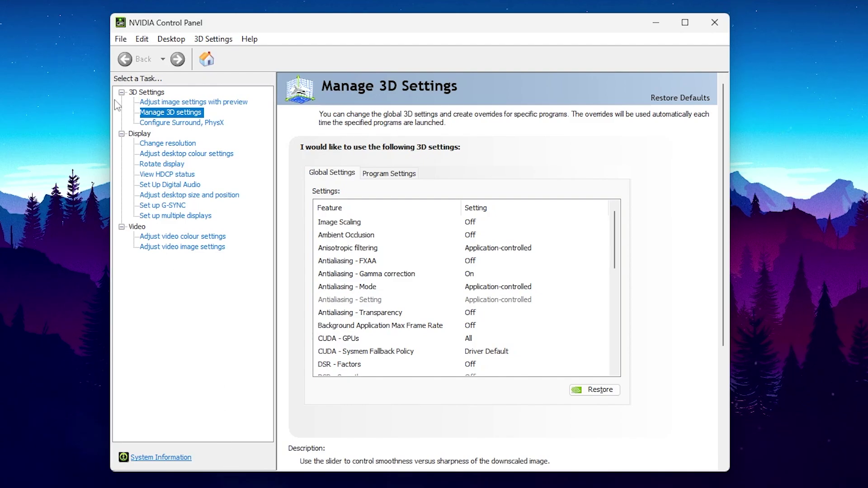
{"action": "left_click", "coordinate": [146, 102]}
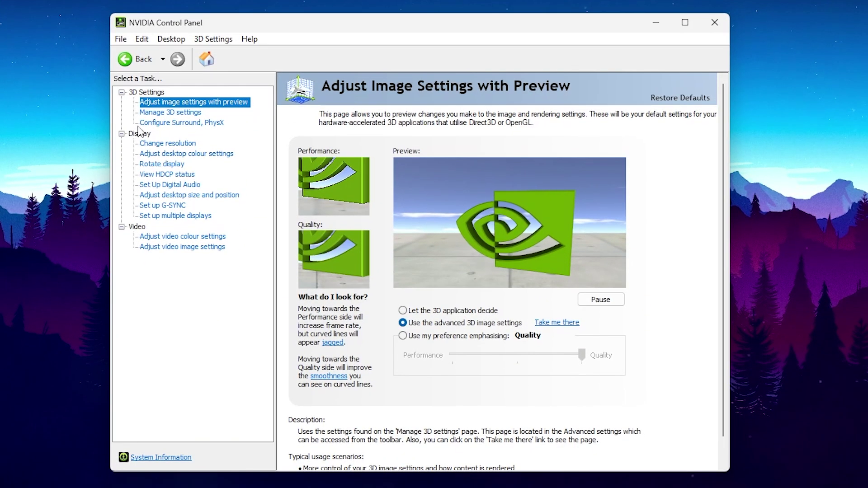
{"action": "left_click", "coordinate": [158, 113]}
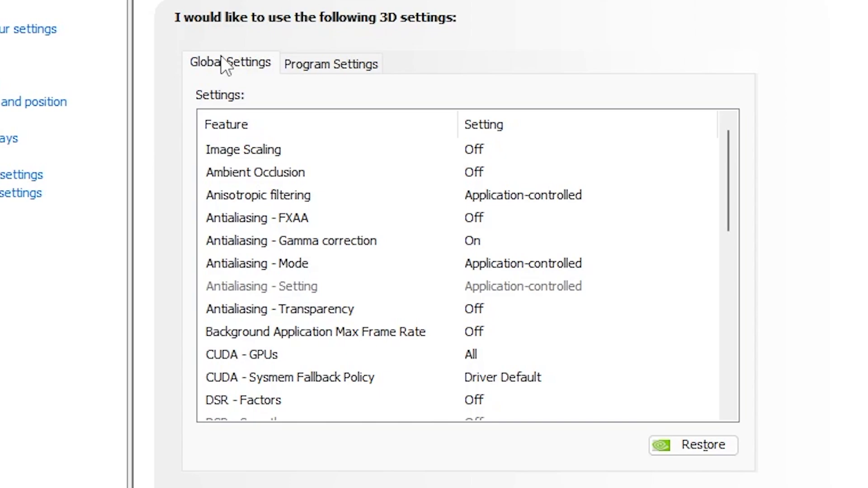
{"action": "left_click", "coordinate": [322, 64]}
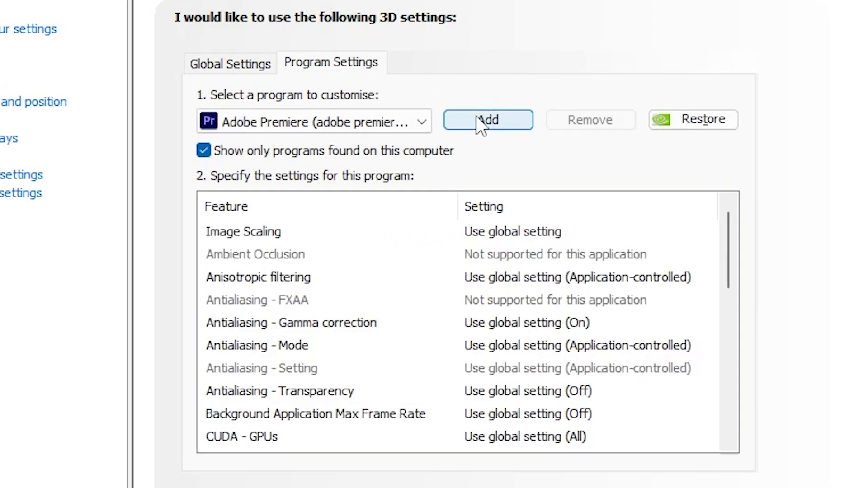
{"action": "left_click", "coordinate": [385, 122]}
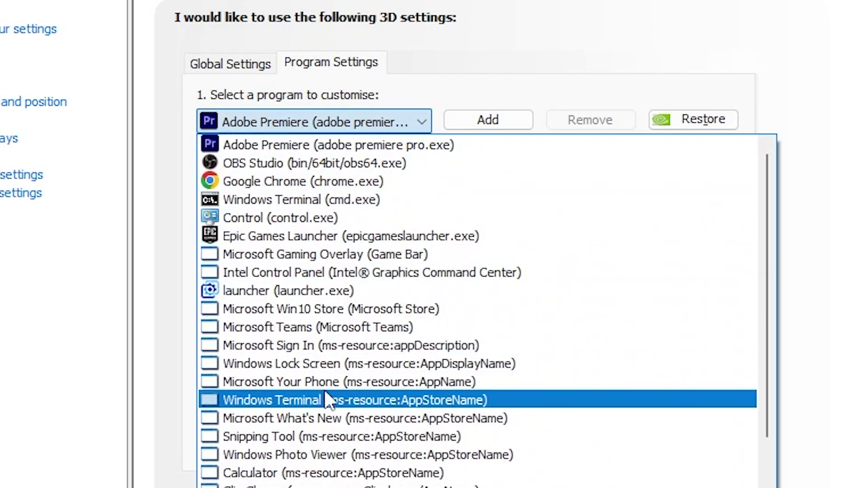
{"action": "left_click", "coordinate": [502, 97]}
{"action": "left_click", "coordinate": [446, 129]}
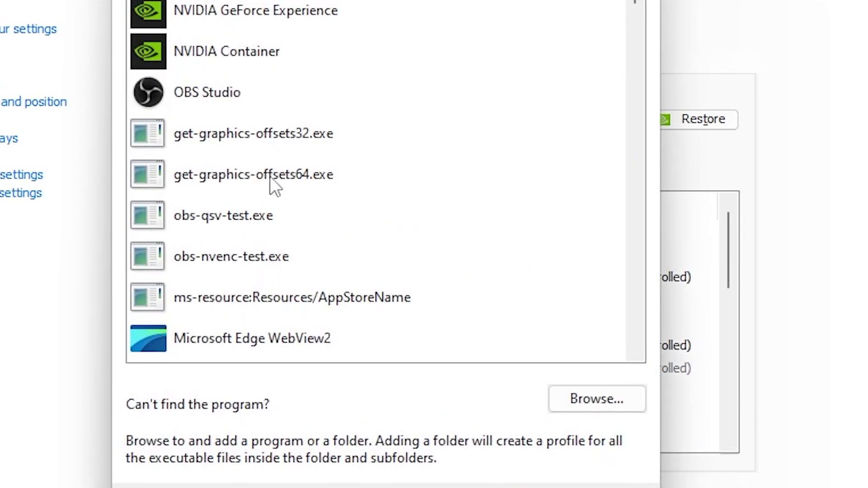
{"action": "key", "text": "Escape"}
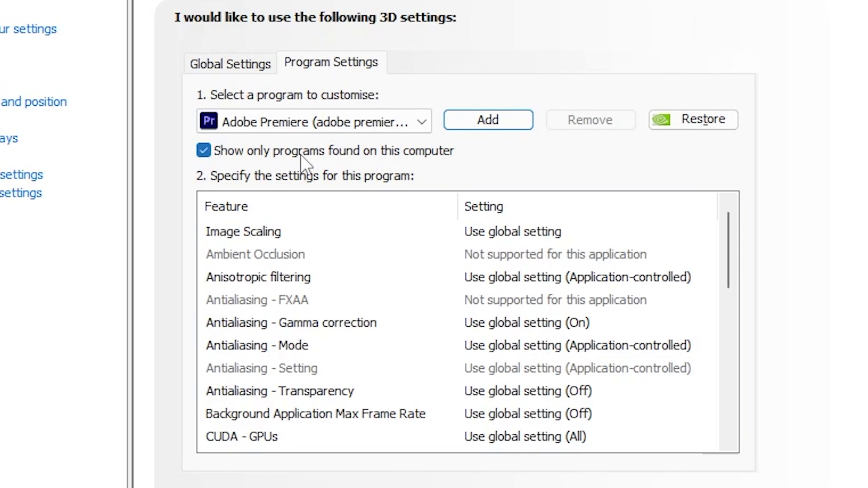
{"action": "left_click", "coordinate": [217, 65]}
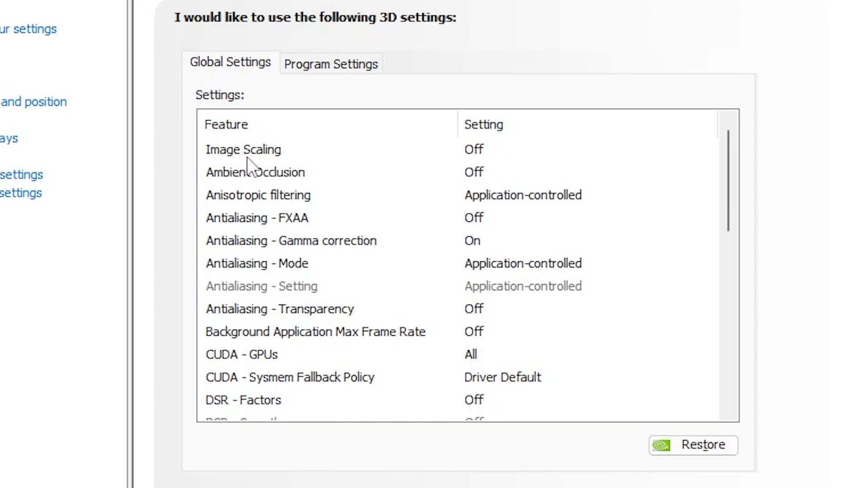
- Set global Image Scaling to On (GPU Scaling & Sharpening), keeping the overlay indicator checked
{"action": "left_click", "coordinate": [525, 152]}
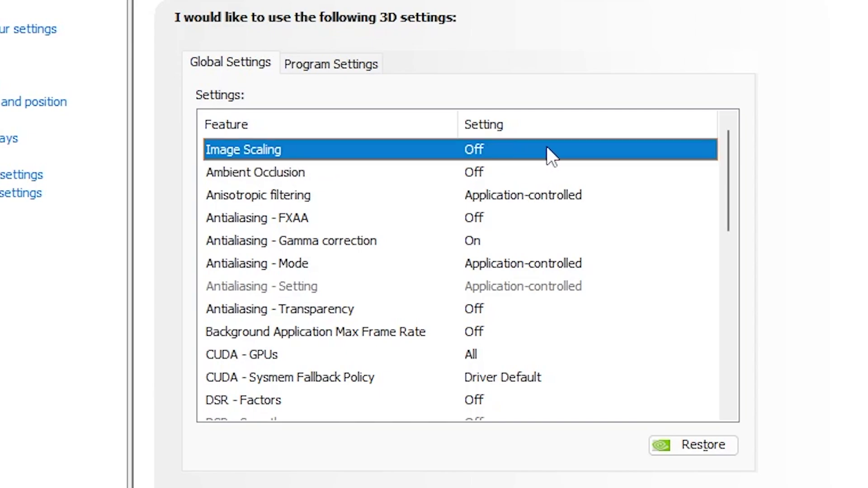
{"action": "left_click", "coordinate": [543, 151]}
{"action": "left_click", "coordinate": [497, 237]}
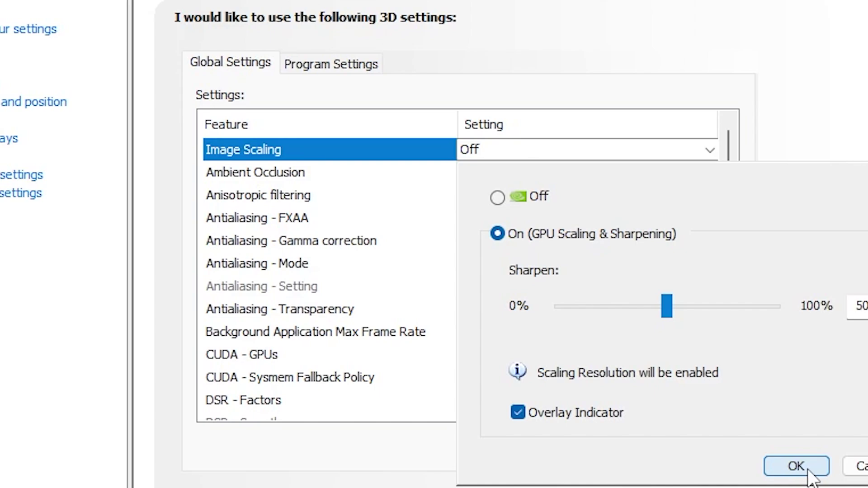
{"action": "left_click", "coordinate": [792, 465]}
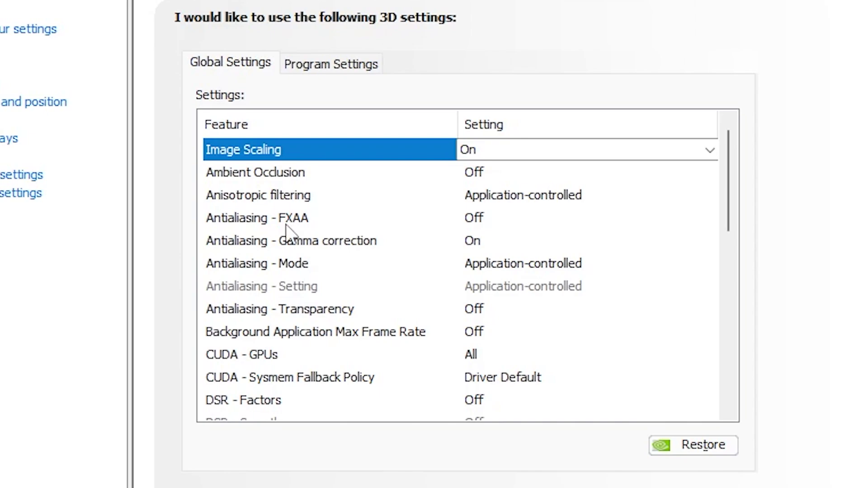
- Confirm CUDA - GPUs uses the NVIDIA GeForce RTX 3070
{"action": "scroll", "coordinate": [286, 231], "scroll_direction": "down", "scroll_amount": 2}
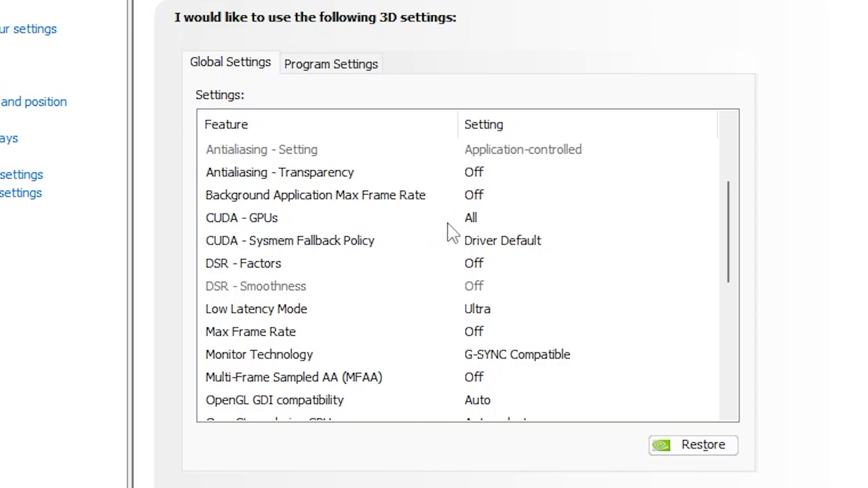
{"action": "left_click", "coordinate": [487, 220]}
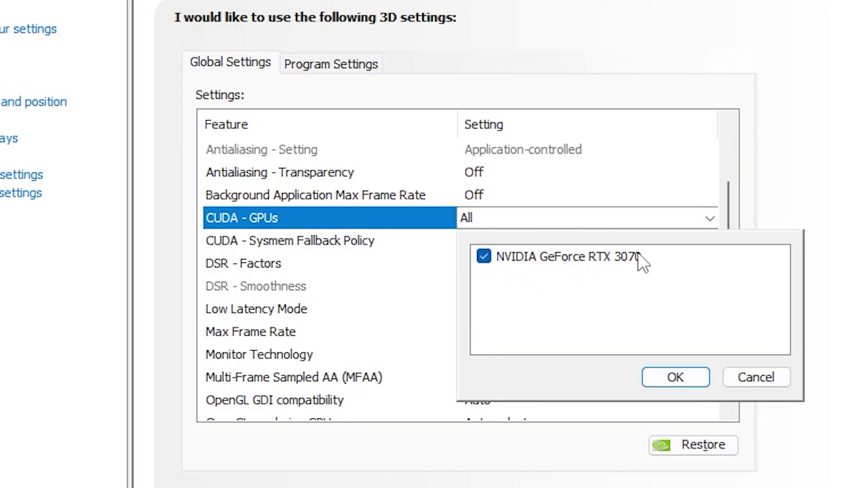
{"action": "left_click", "coordinate": [670, 378]}
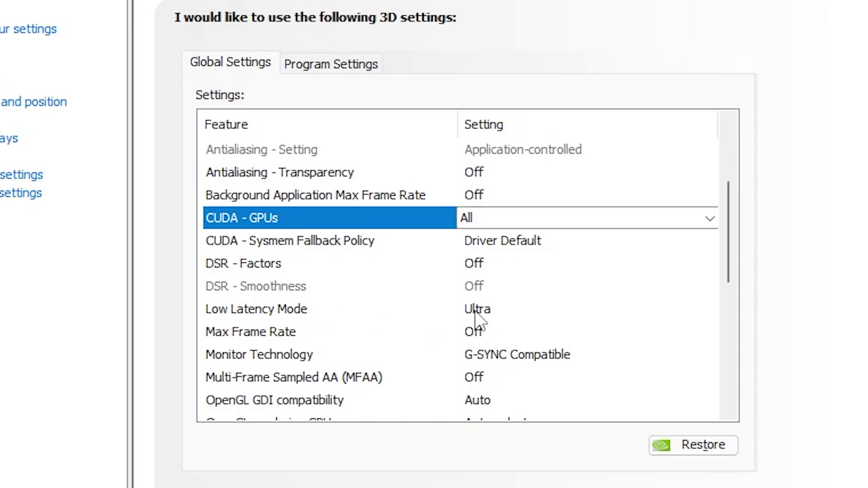
- Set Low Latency Mode to Ultra
{"action": "left_click", "coordinate": [512, 310]}
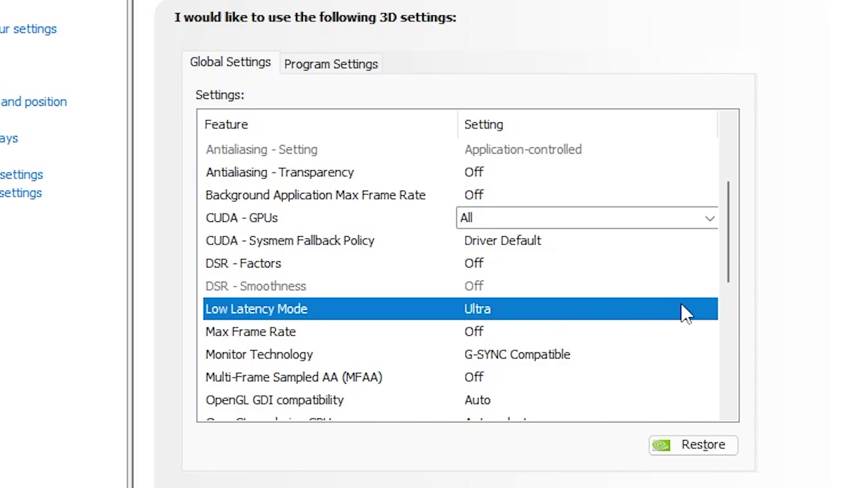
{"action": "left_click", "coordinate": [696, 309]}
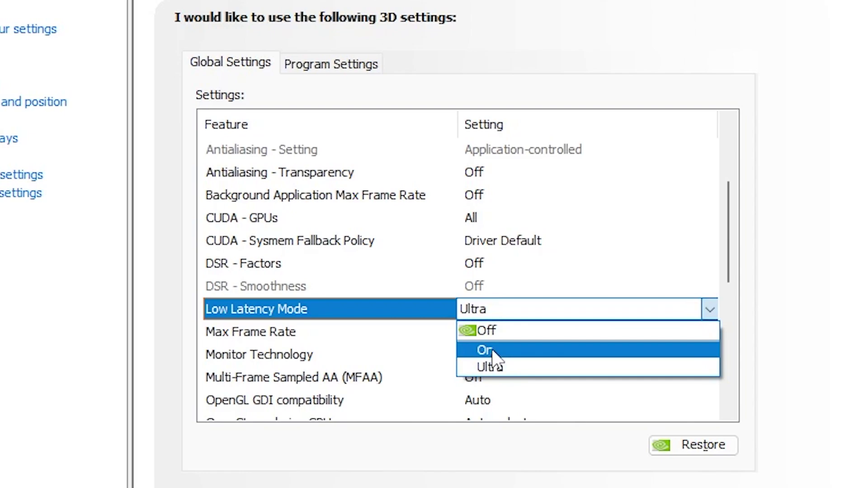
{"action": "left_click", "coordinate": [497, 367]}
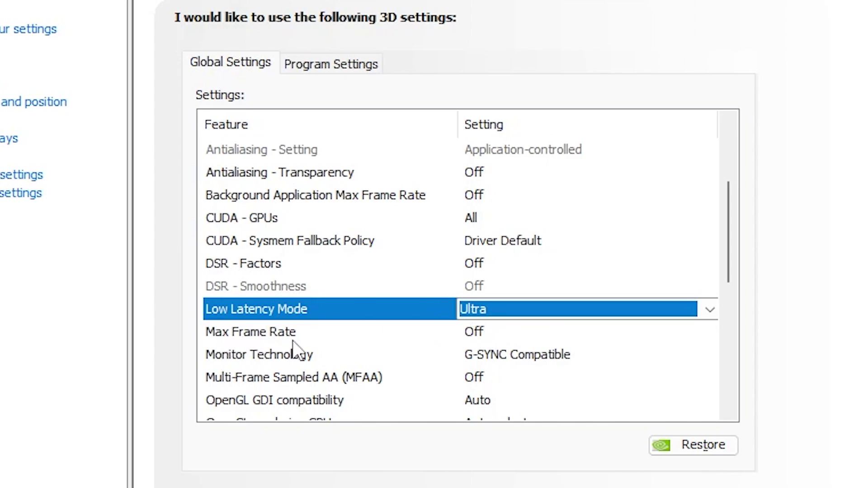
- Set the OpenGL rendering GPU to the NVIDIA GeForce RTX 3070
{"action": "scroll", "coordinate": [256, 259], "scroll_direction": "down", "scroll_amount": 2}
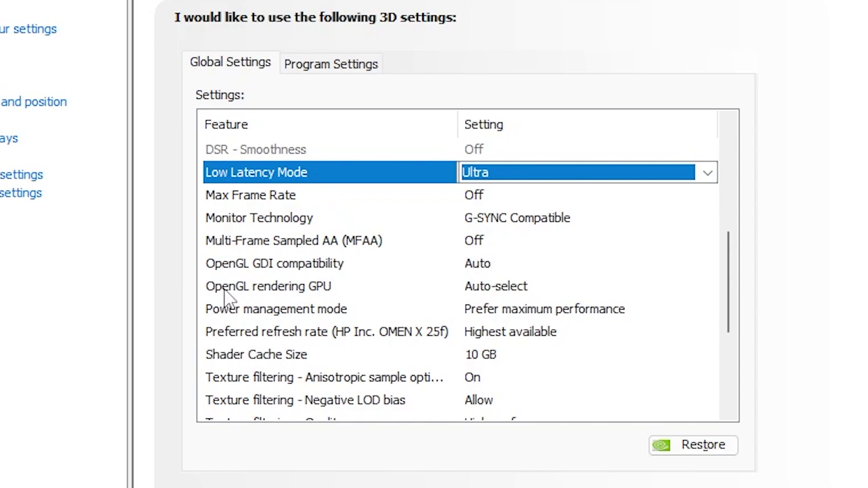
{"action": "left_click", "coordinate": [500, 289]}
{"action": "left_click", "coordinate": [498, 289]}
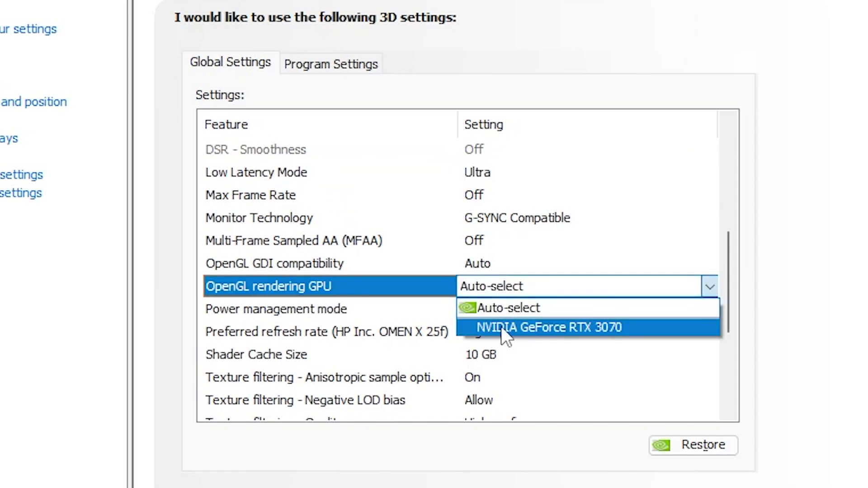
{"action": "left_click", "coordinate": [501, 326]}
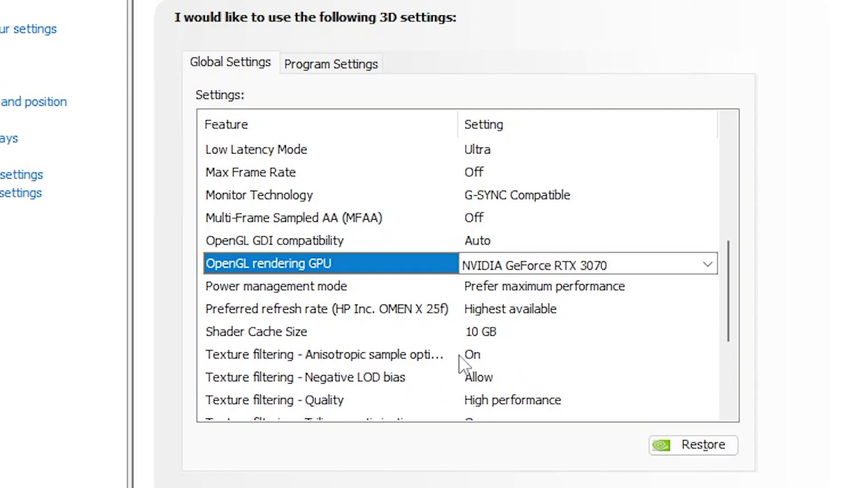
- Set Threaded optimisation to On
{"action": "scroll", "coordinate": [459, 354], "scroll_direction": "down", "scroll_amount": 2}
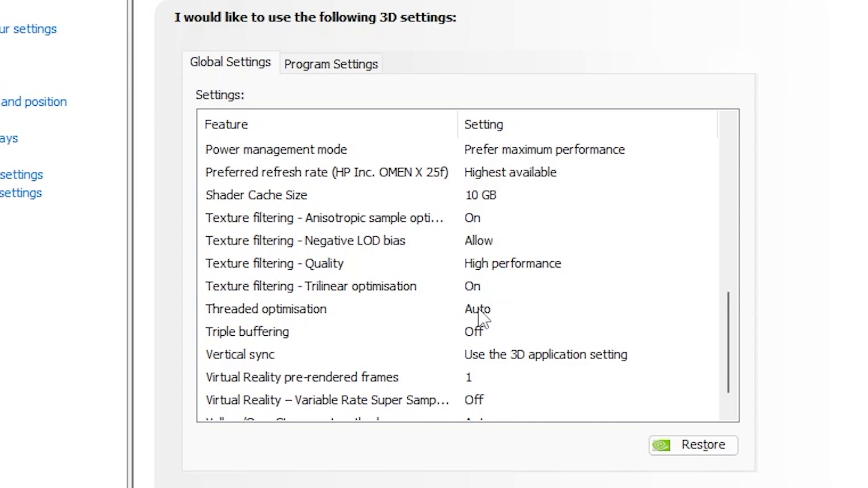
{"action": "left_click", "coordinate": [507, 306]}
{"action": "left_click", "coordinate": [516, 312]}
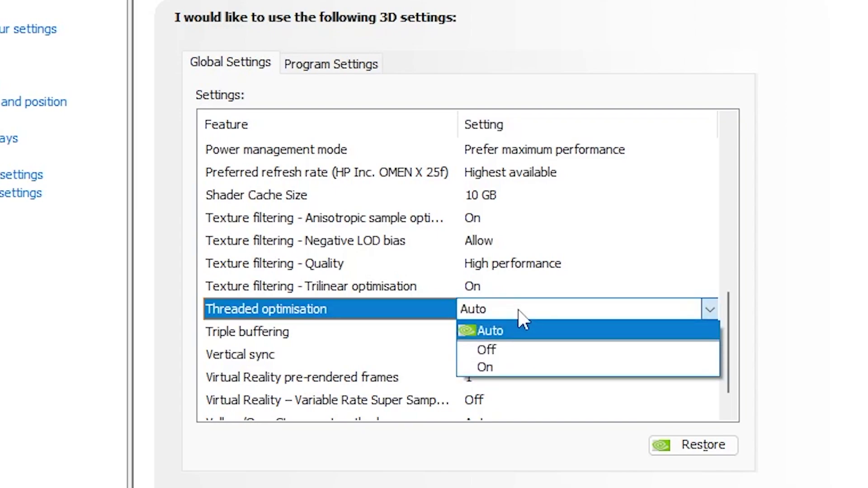
{"action": "left_click", "coordinate": [491, 361]}
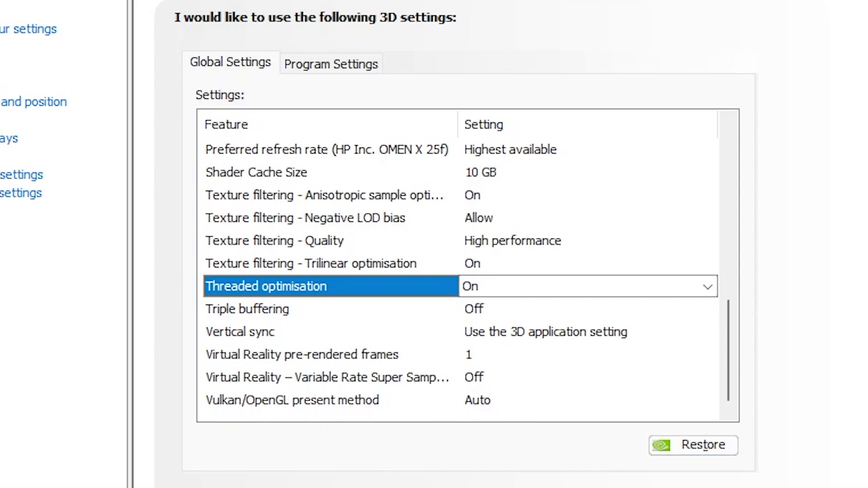
{"action": "scroll", "coordinate": [466, 235], "scroll_direction": "up", "scroll_amount": 2}
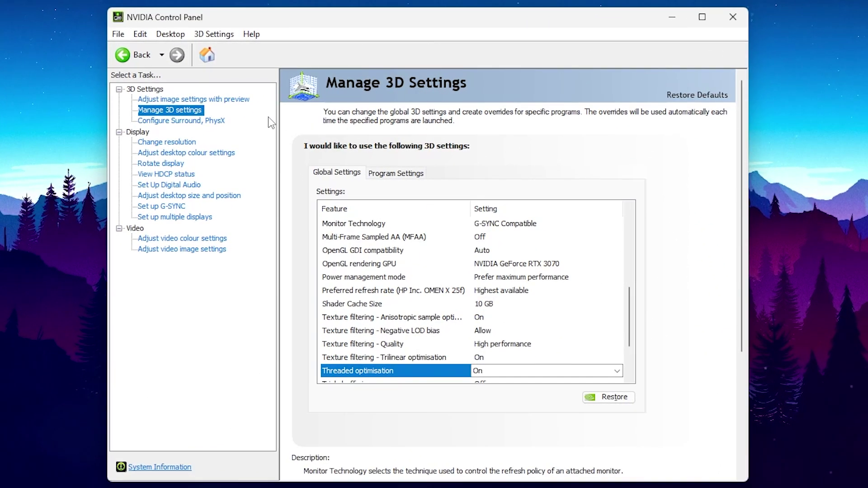
- Set the PhysX processor to the NVIDIA GeForce RTX 3070, apply it, and go to Change resolution
{"action": "left_click", "coordinate": [197, 124]}
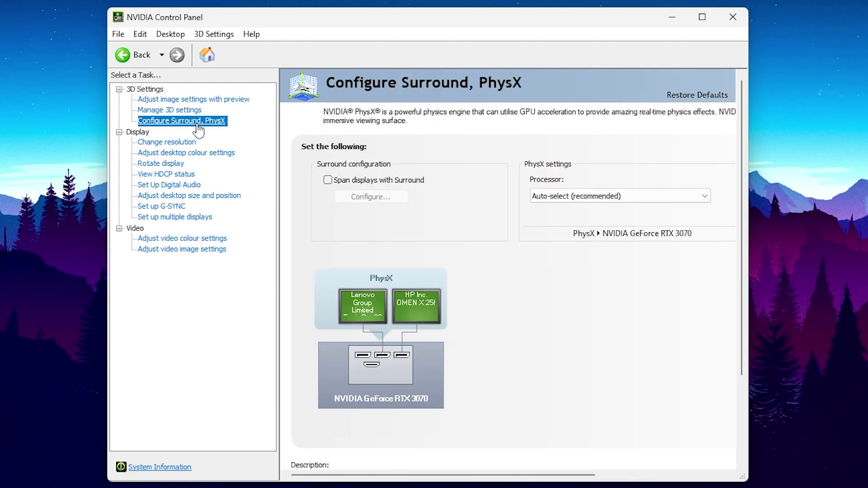
{"action": "left_click", "coordinate": [546, 197]}
{"action": "left_click", "coordinate": [555, 220]}
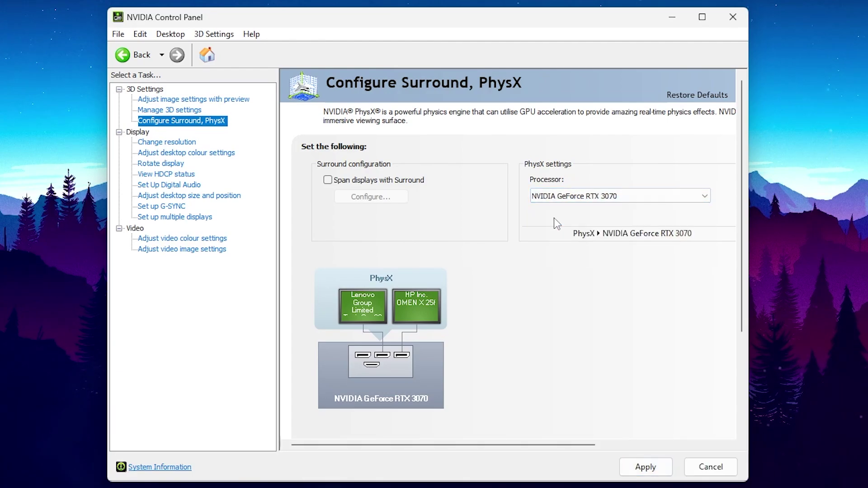
{"action": "left_click", "coordinate": [645, 467]}
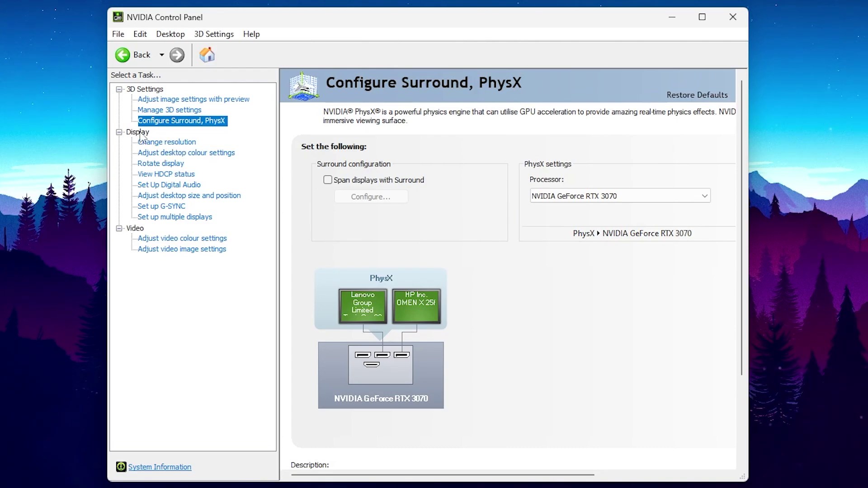
{"action": "left_click", "coordinate": [168, 143]}
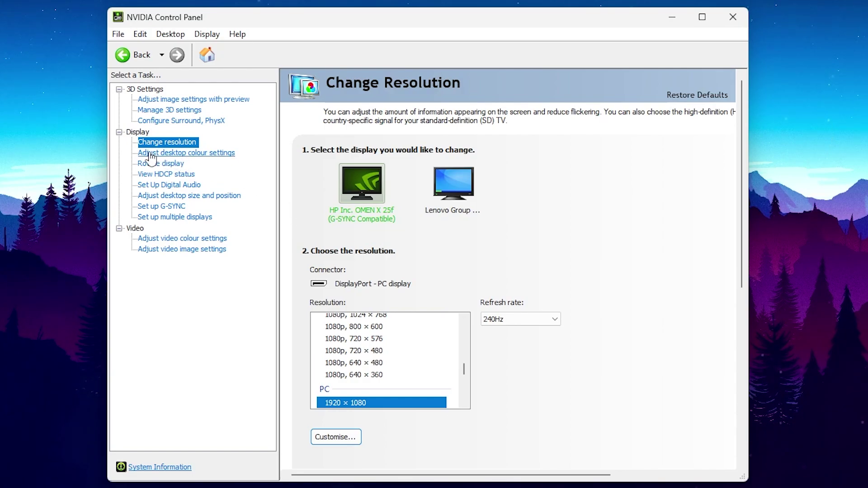
- Raise desktop Digital vibrance from 50% to 55% and apply it
{"action": "left_click", "coordinate": [183, 155]}
{"action": "scroll", "coordinate": [612, 260], "scroll_direction": "down", "scroll_amount": 5}
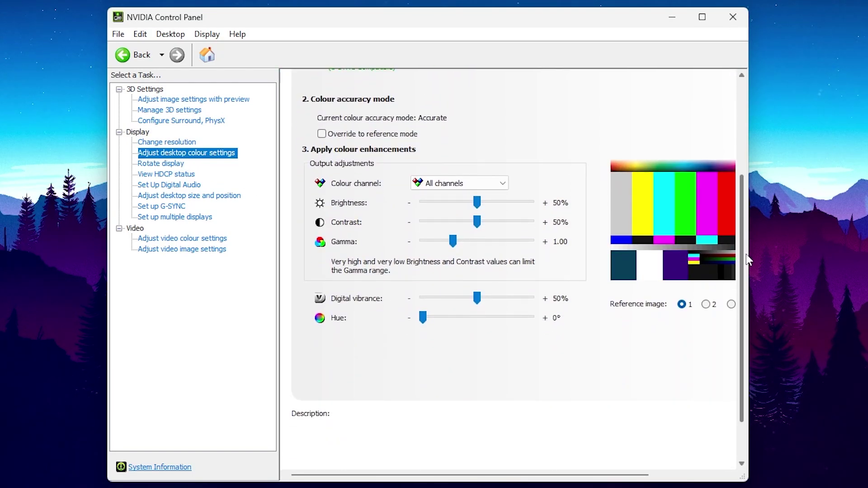
{"action": "mouse_move", "coordinate": [342, 309]}
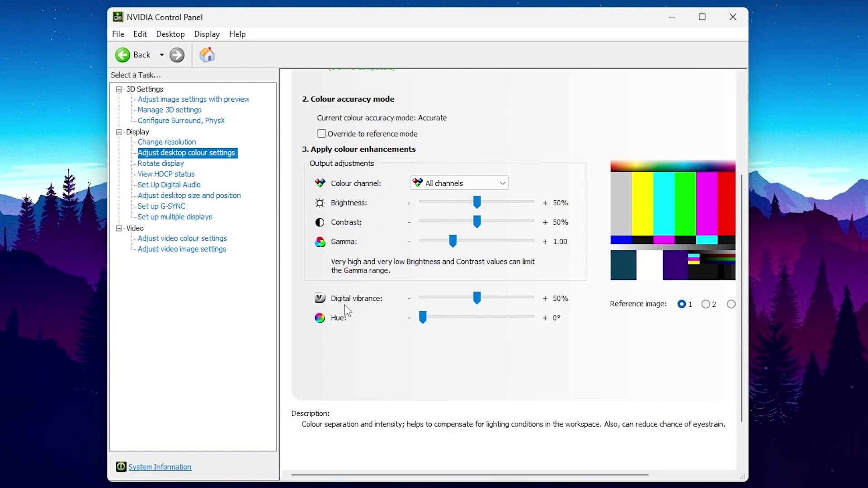
{"action": "left_click_drag", "start_coordinate": [477, 299], "coordinate": [484, 296]}
{"action": "left_click_drag", "start_coordinate": [487, 299], "coordinate": [483, 298]}
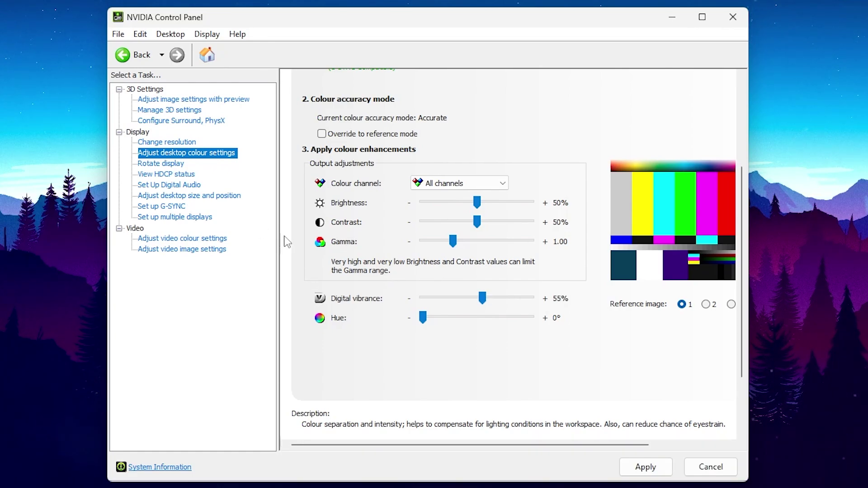
{"action": "left_click", "coordinate": [637, 467]}
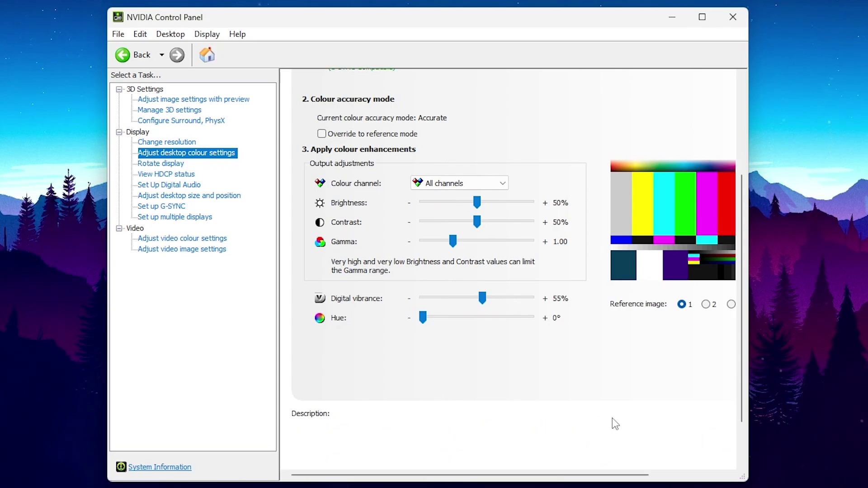
- Review the desktop size and position and global 3D settings pages, then close NVIDIA Control Panel
{"action": "left_click", "coordinate": [164, 197]}
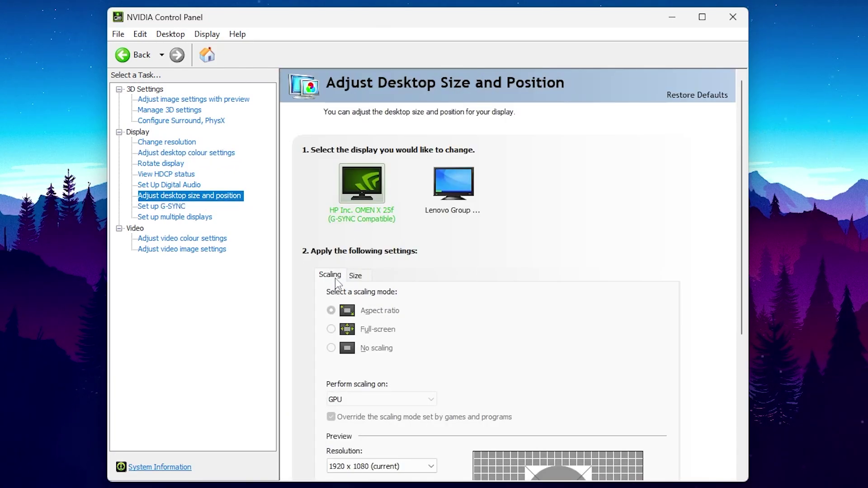
{"action": "scroll", "coordinate": [336, 285], "scroll_direction": "down", "scroll_amount": 1}
{"action": "scroll", "coordinate": [359, 289], "scroll_direction": "down", "scroll_amount": 1}
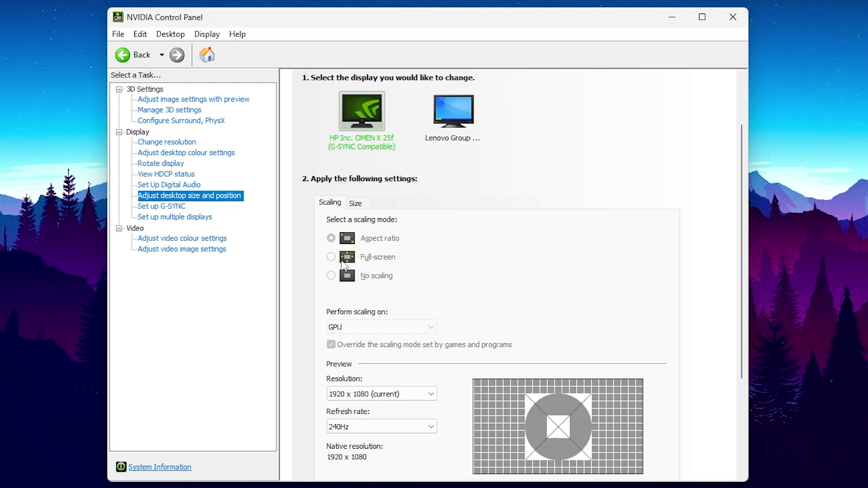
{"action": "left_click", "coordinate": [164, 110]}
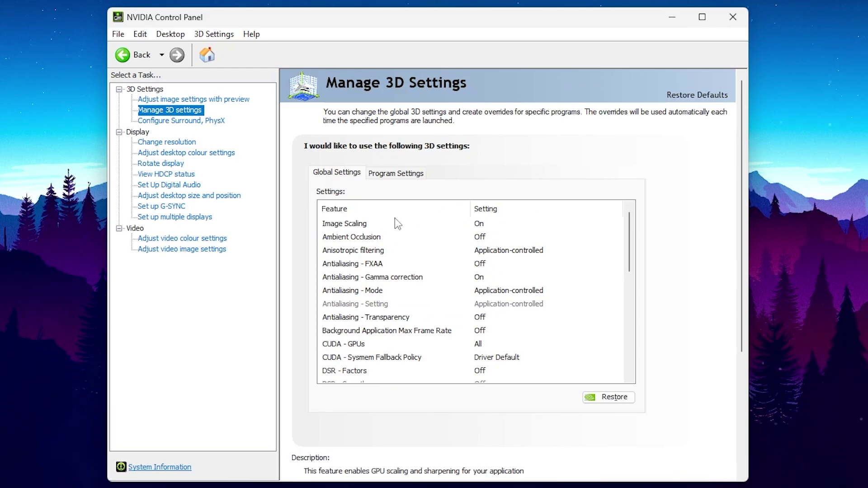
{"action": "key", "text": "alt+Left"}
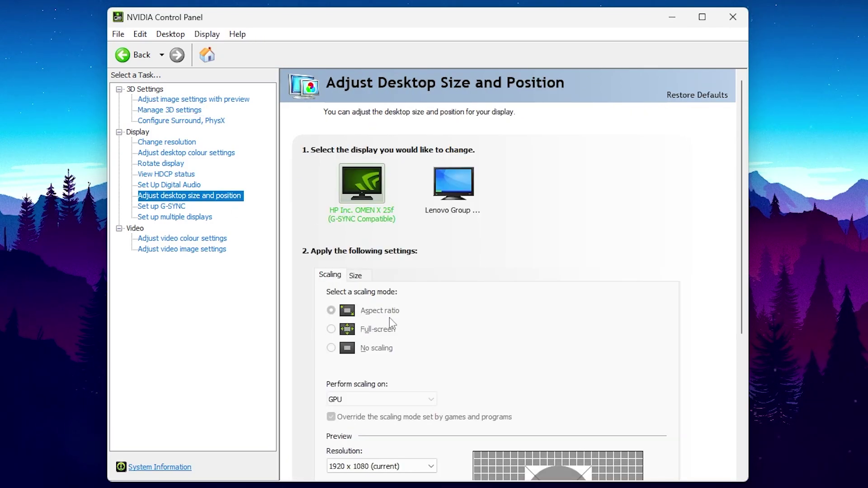
{"action": "scroll", "coordinate": [389, 330], "scroll_direction": "down", "scroll_amount": 1}
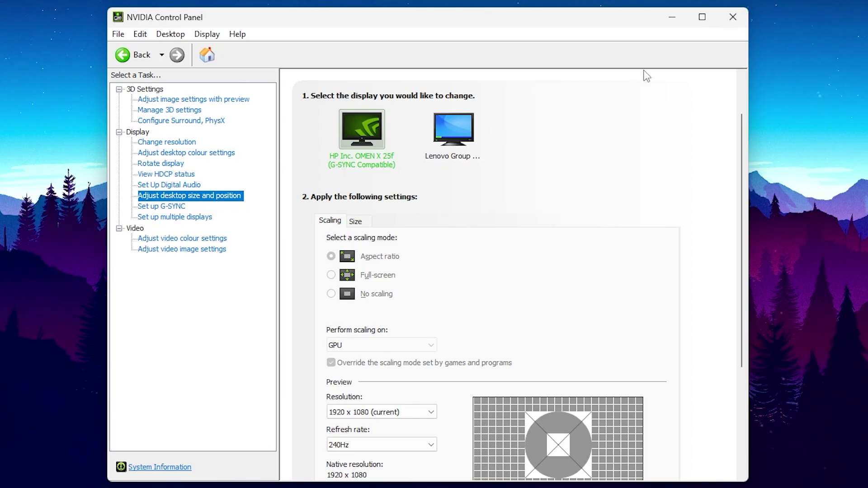
{"action": "left_click", "coordinate": [733, 17]}
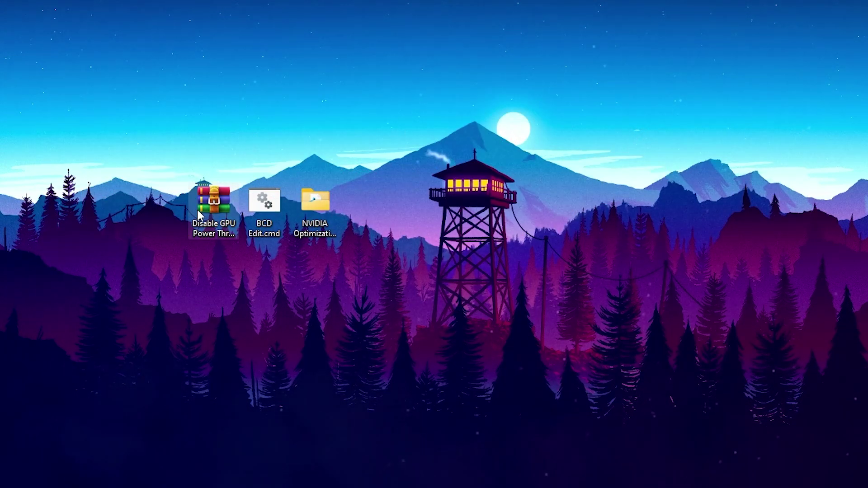
- Open the Disable GPU Power Throttle archive and merge its .reg file into the registry
{"action": "left_click", "coordinate": [209, 234]}
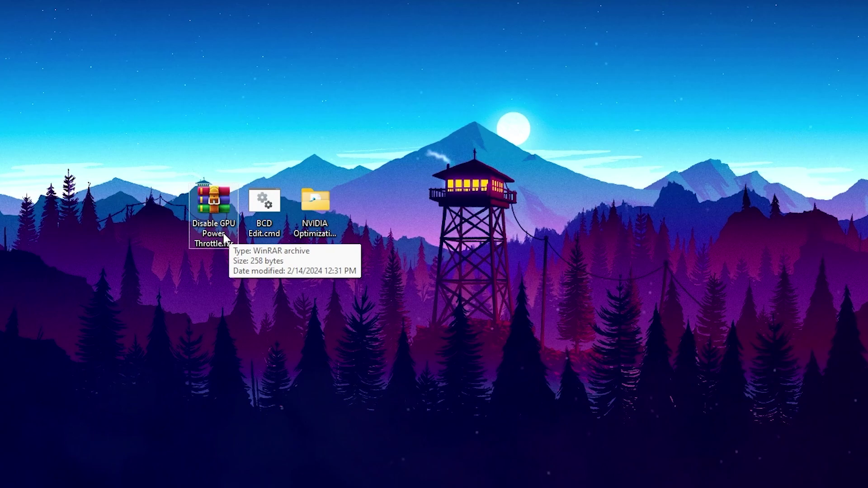
{"action": "double_click", "coordinate": [211, 204]}
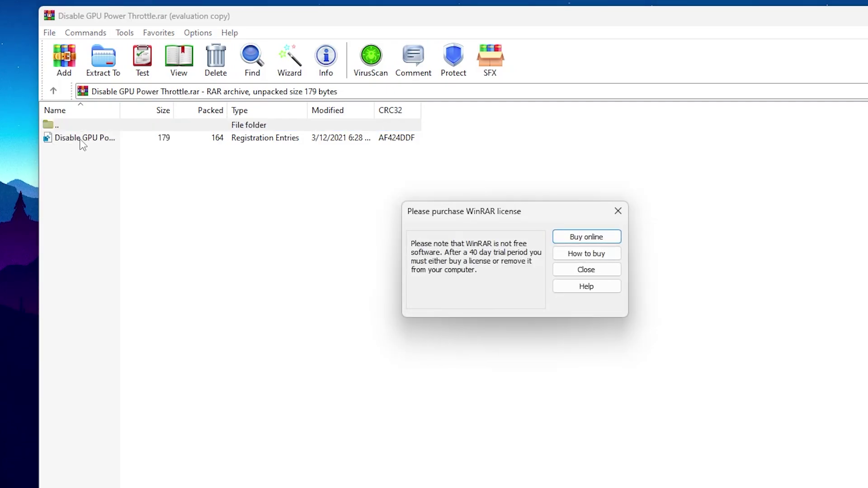
{"action": "left_click", "coordinate": [618, 211]}
{"action": "double_click", "coordinate": [142, 135]}
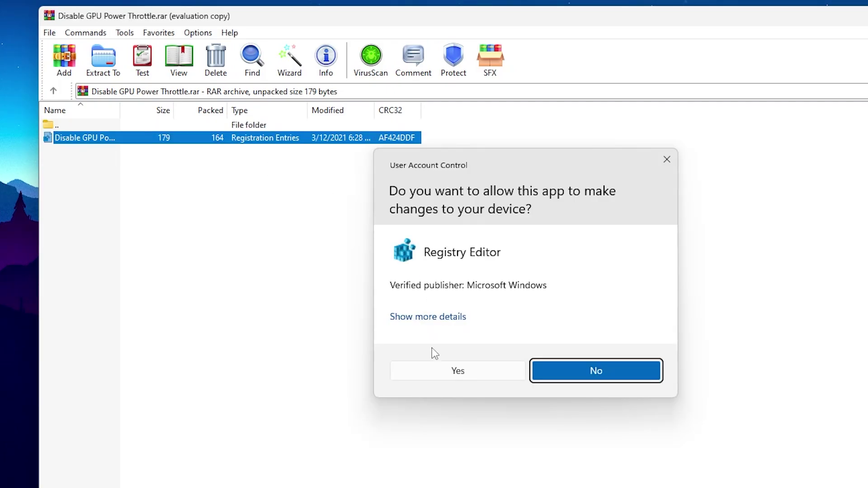
{"action": "left_click", "coordinate": [446, 369]}
{"action": "left_click", "coordinate": [630, 283]}
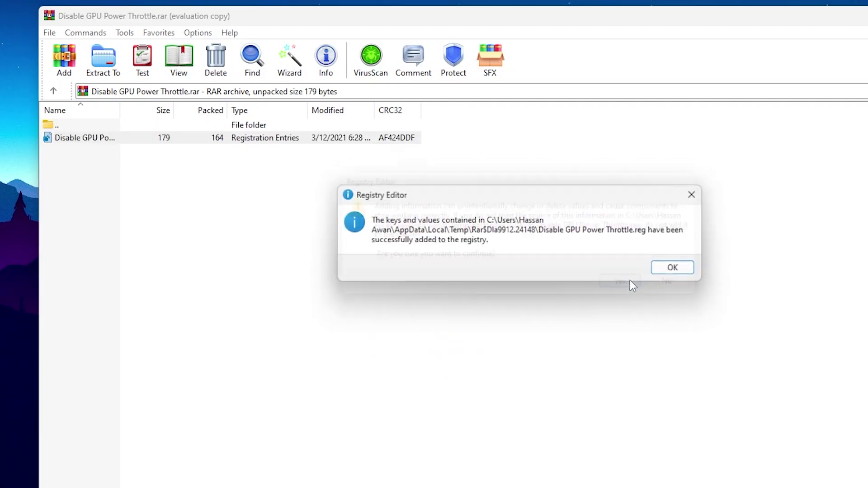
{"action": "left_click", "coordinate": [677, 269]}
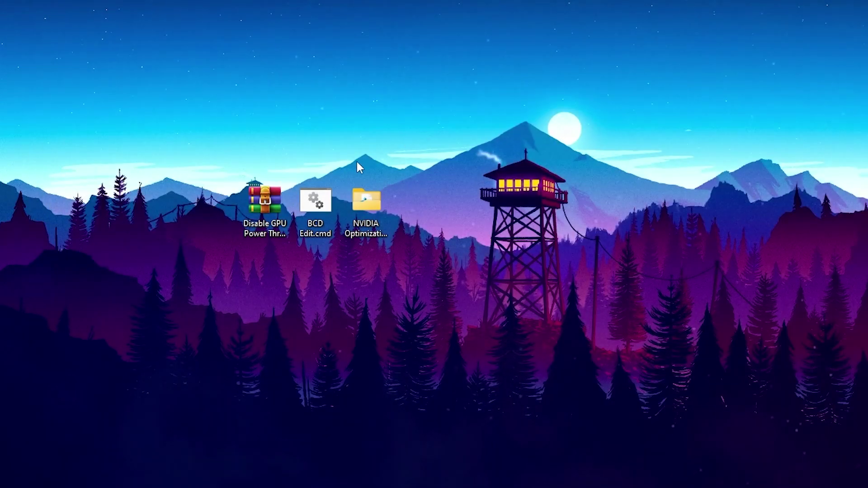
{"action": "right_click", "coordinate": [316, 204]}
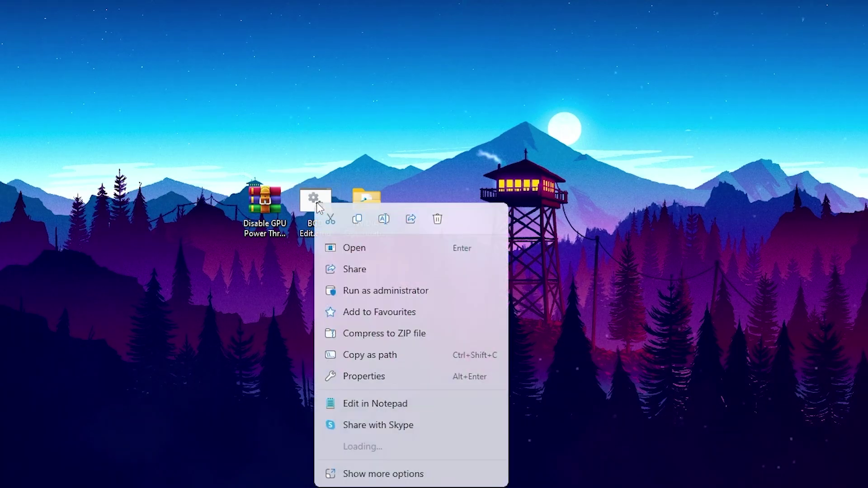
{"action": "left_click", "coordinate": [369, 474]}
{"action": "left_click", "coordinate": [360, 229]}
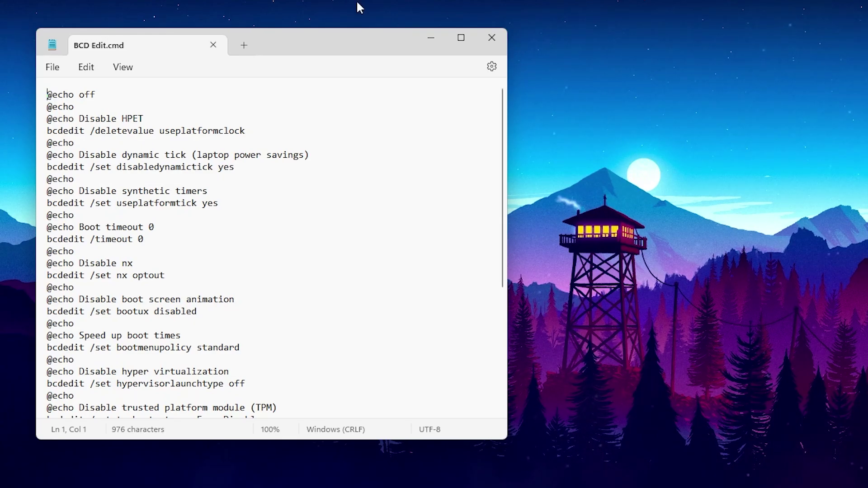
- Close the script view, run BCD Edit.cmd as administrator, then close the finished window
{"action": "left_click", "coordinate": [486, 43]}
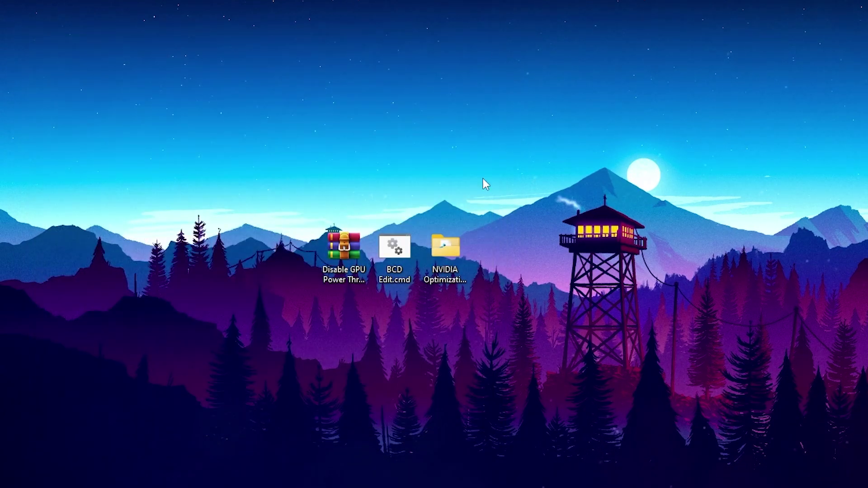
{"action": "right_click", "coordinate": [401, 245]}
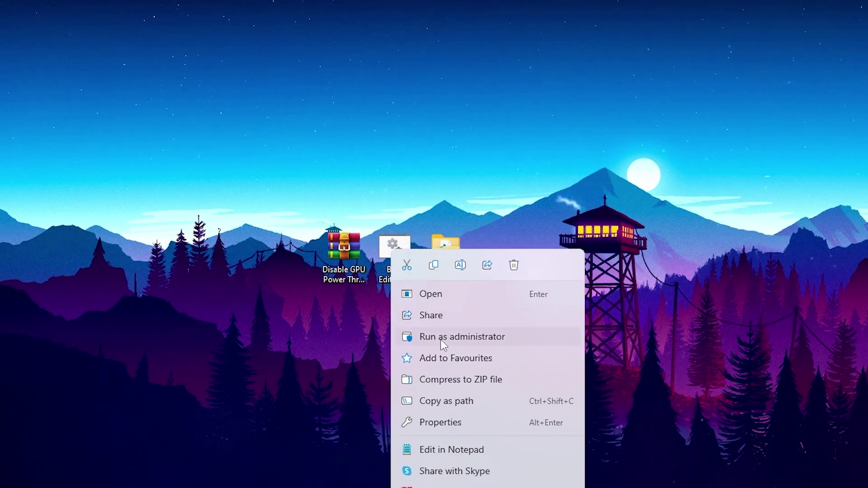
{"action": "left_click", "coordinate": [483, 339]}
{"action": "left_click", "coordinate": [54, 420]}
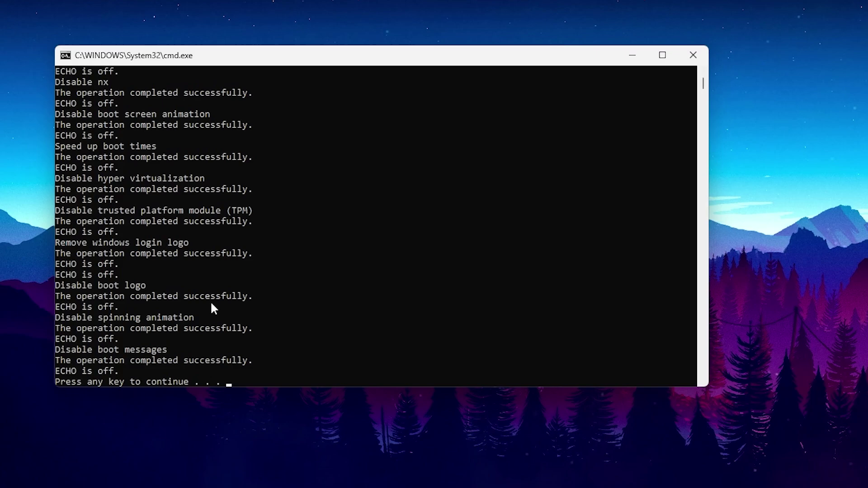
{"action": "key", "text": "Return"}
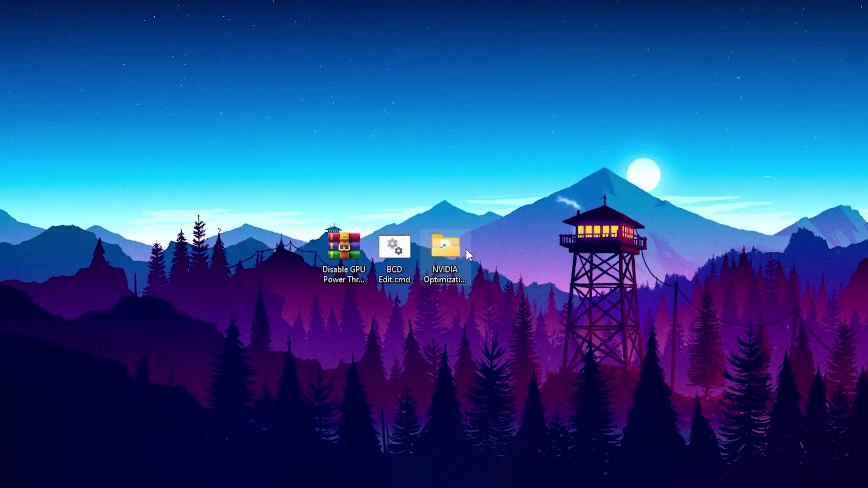
- Open NVIDIA Optimization 2024 and box-select the Disable DVR, Fullscreen Fix and Game Optimizations files
{"action": "left_click", "coordinate": [450, 246]}
{"action": "double_click", "coordinate": [449, 245]}
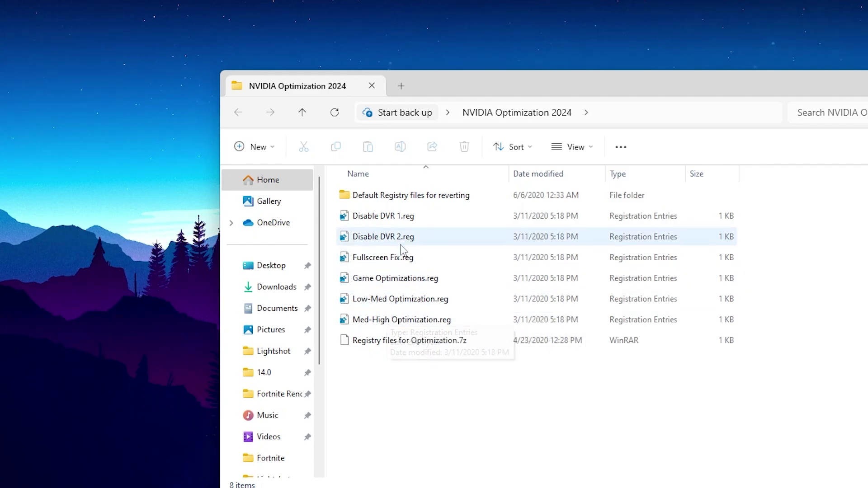
{"action": "left_click_drag", "start_coordinate": [787, 210], "coordinate": [485, 281]}
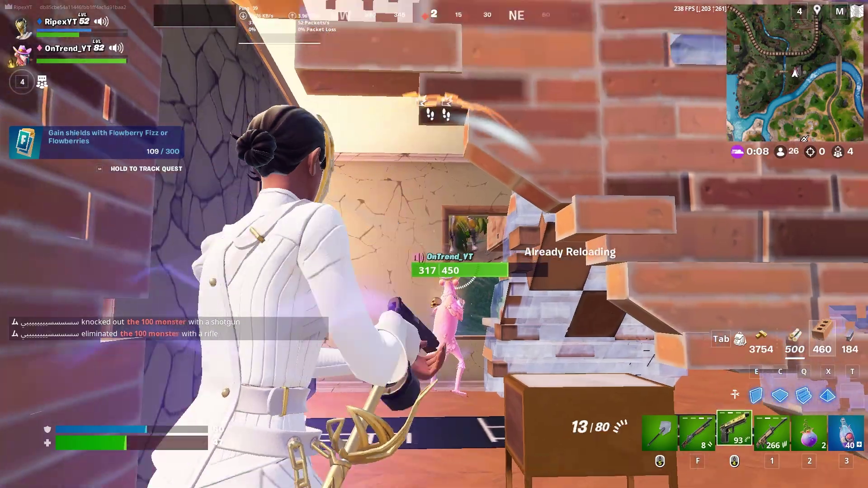
- Shoot the opponent with the pistol, eat both Flowberries for 90 shields, then return to the shotgun
{"action": "left_click", "coordinate": [434, 244]}
{"action": "left_click", "coordinate": [434, 244]}
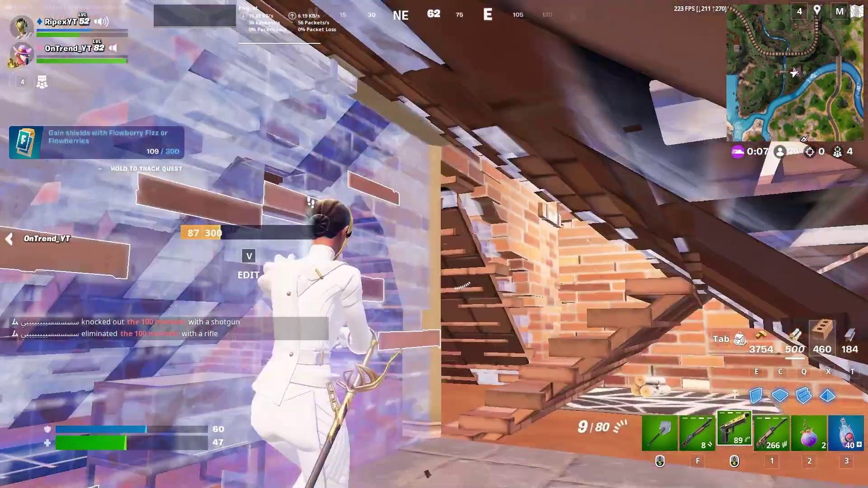
{"action": "key", "text": "f"}
{"action": "key", "text": "2"}
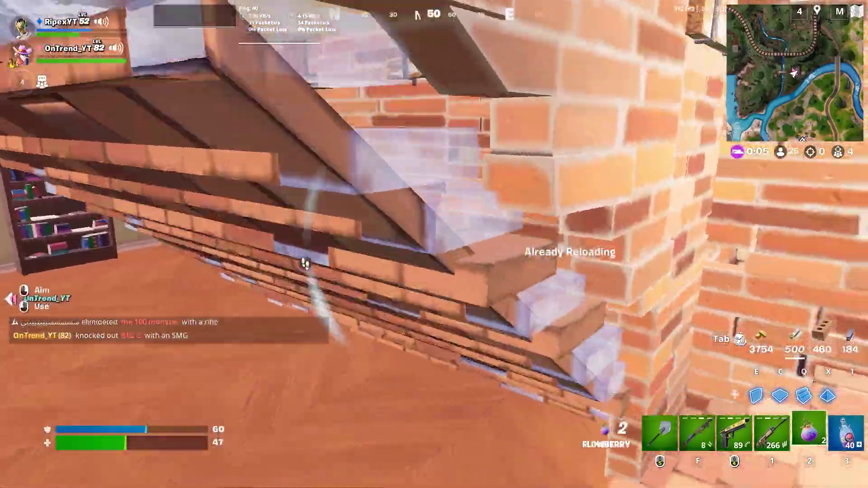
{"action": "left_click", "coordinate": [434, 244]}
{"action": "left_click", "coordinate": [434, 244]}
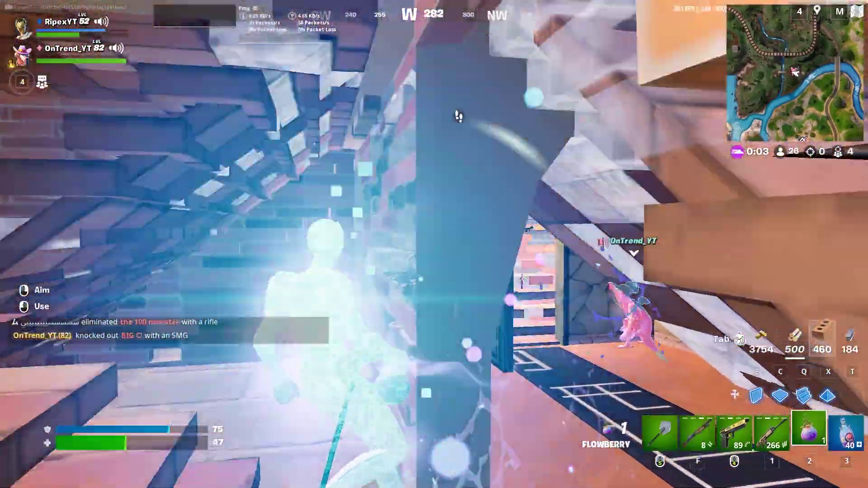
{"action": "key", "text": "f"}
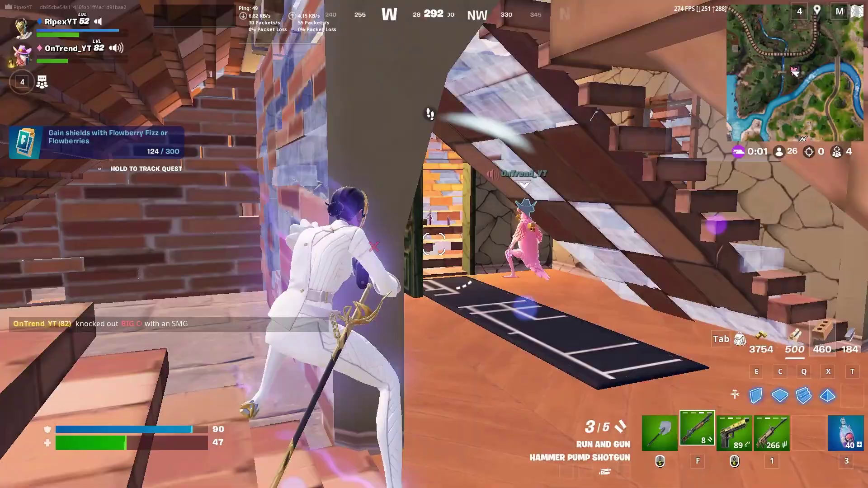